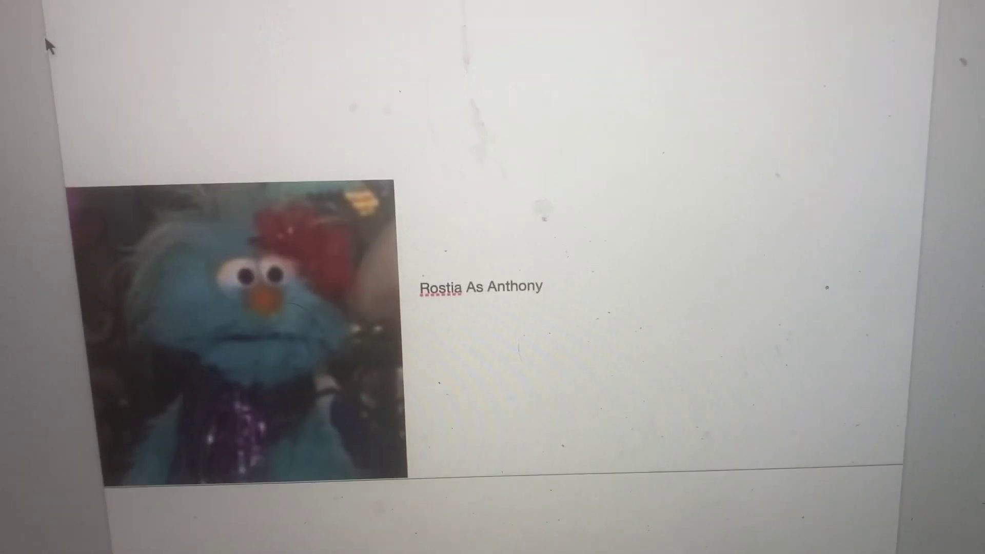
{"action": "scroll", "coordinate": [50, 46], "scroll_direction": "down", "scroll_amount": 2}
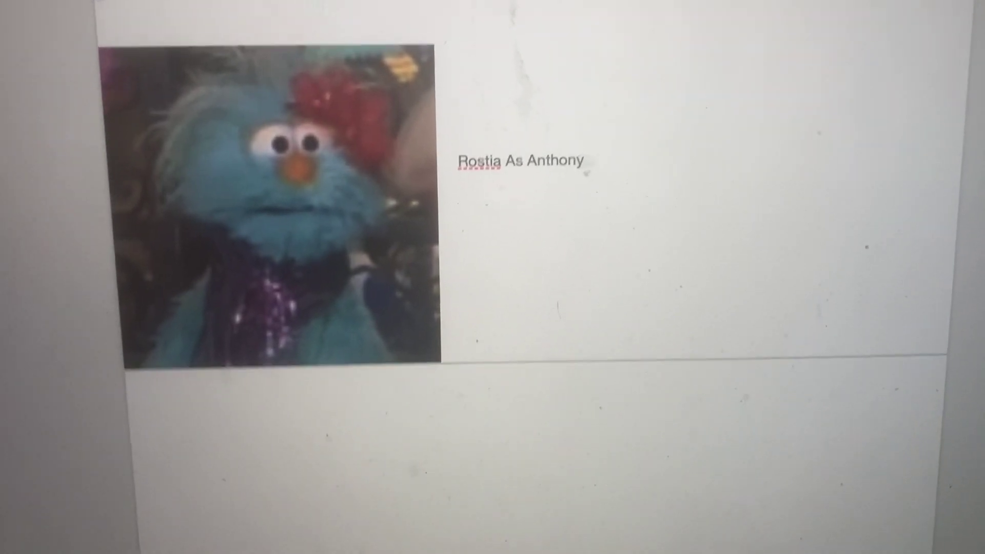
{"action": "scroll", "coordinate": [106, 5], "scroll_direction": "down", "scroll_amount": 2}
{"action": "scroll", "coordinate": [105, 5], "scroll_direction": "down", "scroll_amount": 3}
{"action": "scroll", "coordinate": [115, 5], "scroll_direction": "down", "scroll_amount": 3}
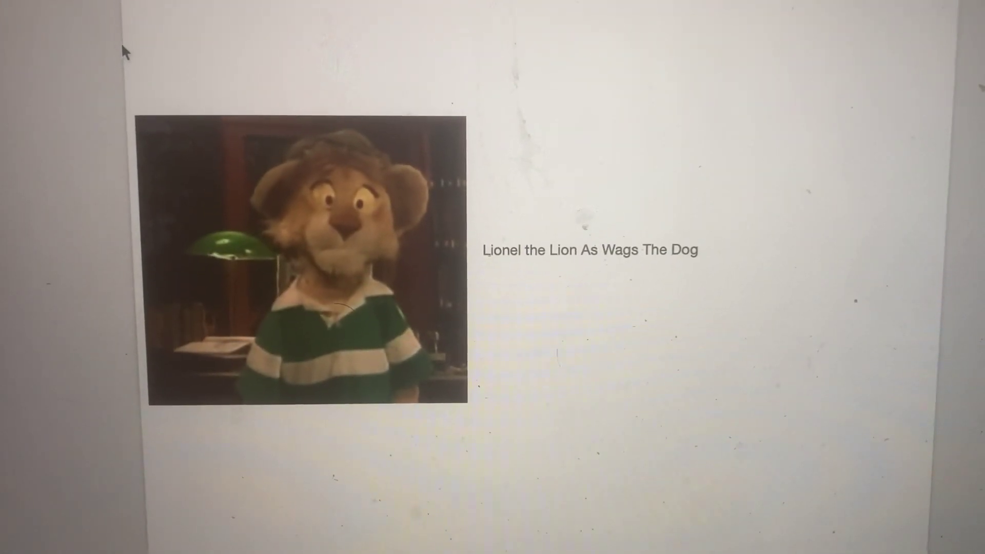
{"action": "scroll", "coordinate": [118, 53], "scroll_direction": "down", "scroll_amount": 3}
{"action": "scroll", "coordinate": [113, 54], "scroll_direction": "down", "scroll_amount": 2}
{"action": "scroll", "coordinate": [108, 62], "scroll_direction": "down", "scroll_amount": 2}
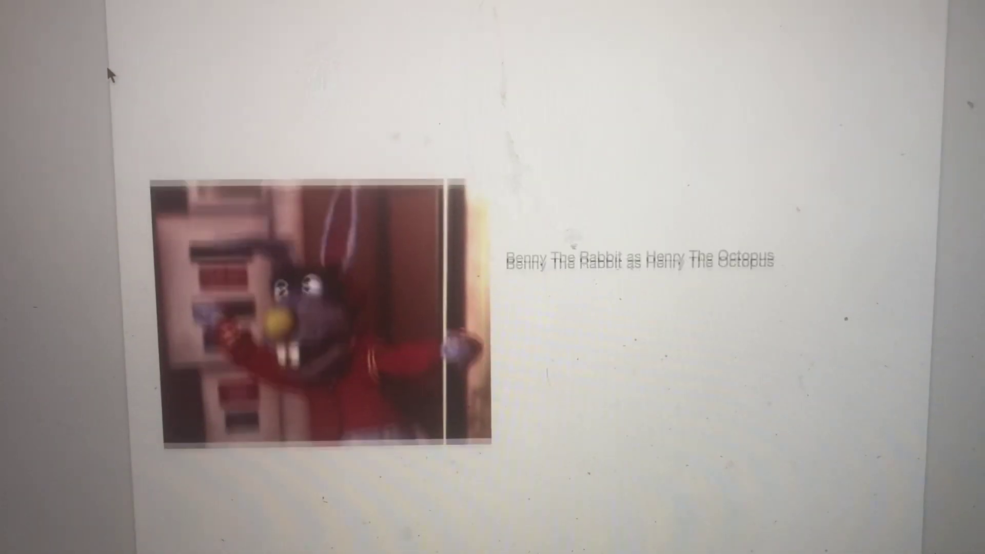
{"action": "scroll", "coordinate": [107, 72], "scroll_direction": "down", "scroll_amount": 1}
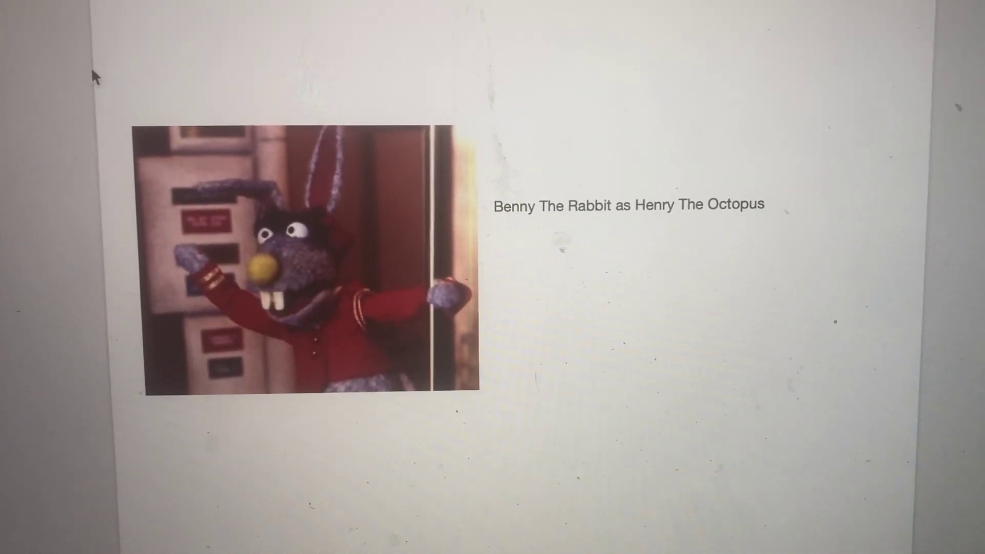
{"action": "scroll", "coordinate": [97, 71], "scroll_direction": "down", "scroll_amount": 2}
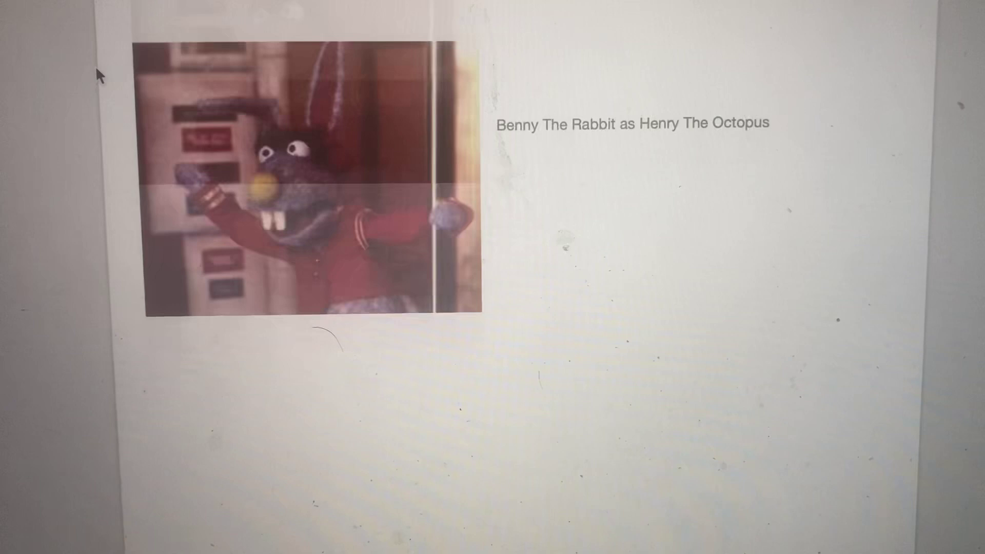
{"action": "scroll", "coordinate": [93, 78], "scroll_direction": "down", "scroll_amount": 2}
{"action": "scroll", "coordinate": [87, 88], "scroll_direction": "down", "scroll_amount": 3}
{"action": "scroll", "coordinate": [86, 95], "scroll_direction": "up", "scroll_amount": 1}
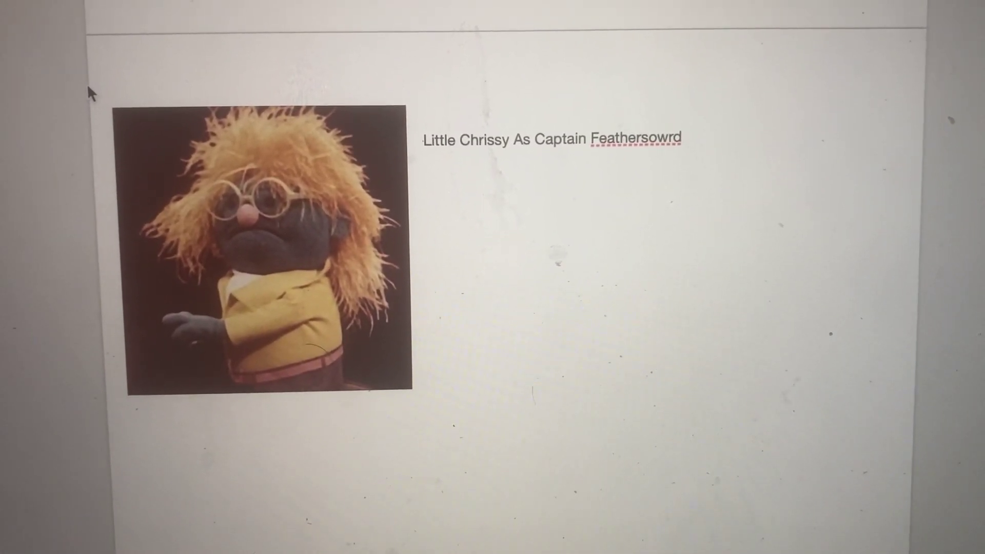
{"action": "scroll", "coordinate": [88, 93], "scroll_direction": "down", "scroll_amount": 5}
{"action": "scroll", "coordinate": [89, 104], "scroll_direction": "down", "scroll_amount": 1}
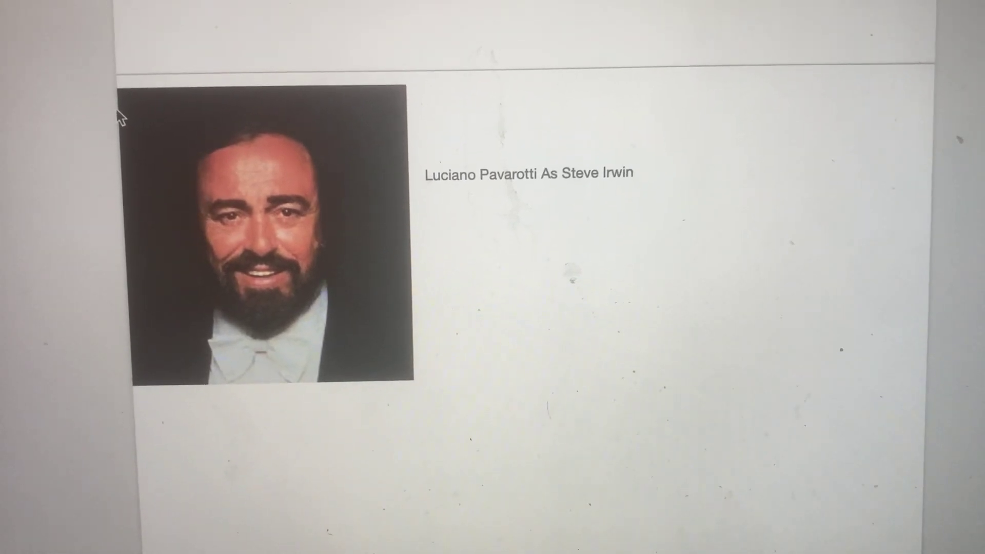
{"action": "scroll", "coordinate": [119, 117], "scroll_direction": "down", "scroll_amount": 5}
{"action": "scroll", "coordinate": [120, 116], "scroll_direction": "down", "scroll_amount": 3}
{"action": "scroll", "coordinate": [119, 120], "scroll_direction": "down", "scroll_amount": 3}
{"action": "scroll", "coordinate": [121, 123], "scroll_direction": "down", "scroll_amount": 3}
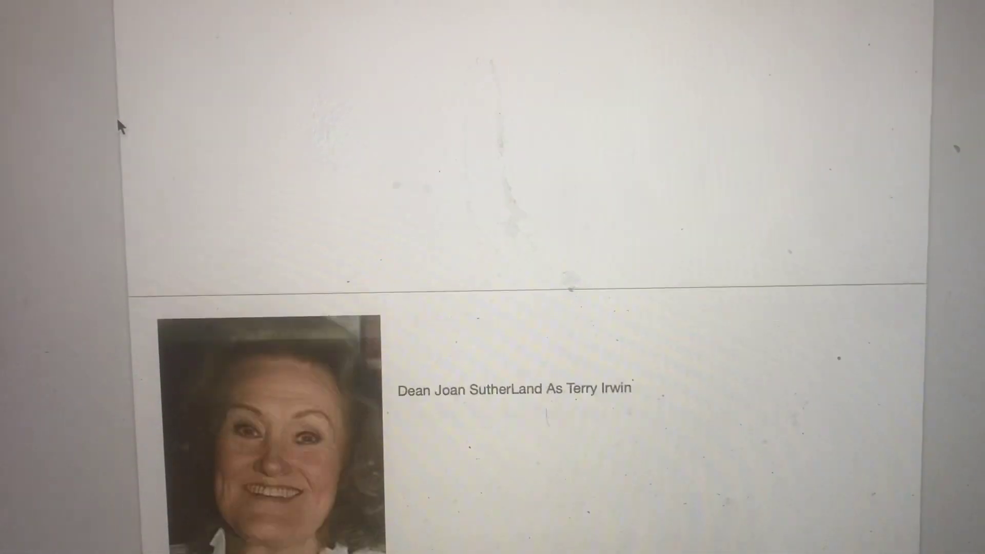
{"action": "scroll", "coordinate": [119, 123], "scroll_direction": "down", "scroll_amount": 2}
{"action": "scroll", "coordinate": [120, 122], "scroll_direction": "down", "scroll_amount": 2}
{"action": "scroll", "coordinate": [125, 123], "scroll_direction": "down", "scroll_amount": 1}
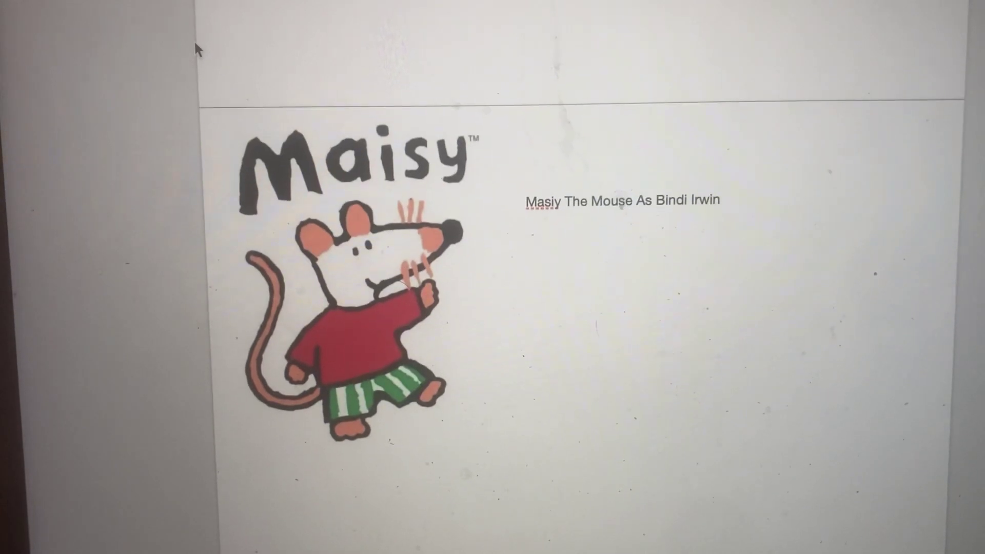
{"action": "scroll", "coordinate": [195, 49], "scroll_direction": "down", "scroll_amount": 2}
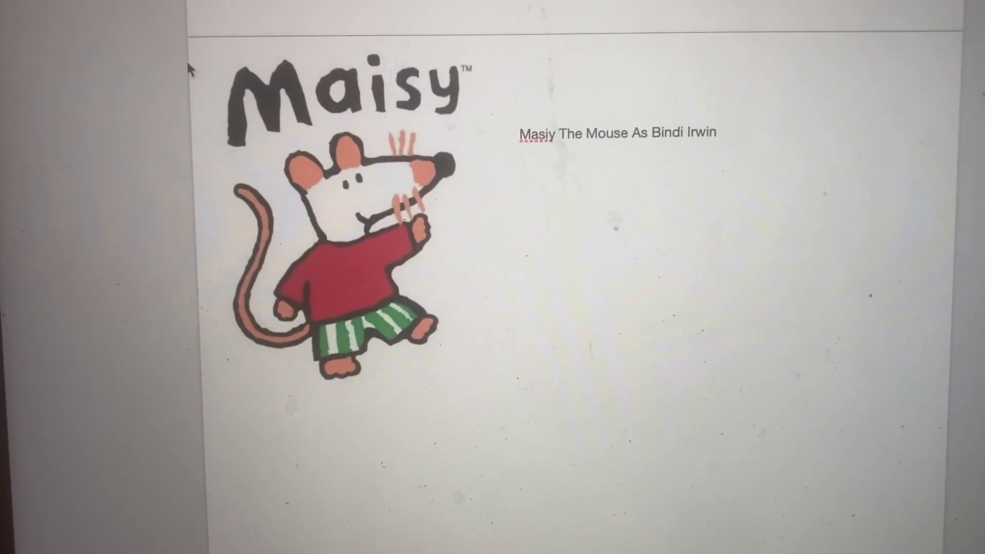